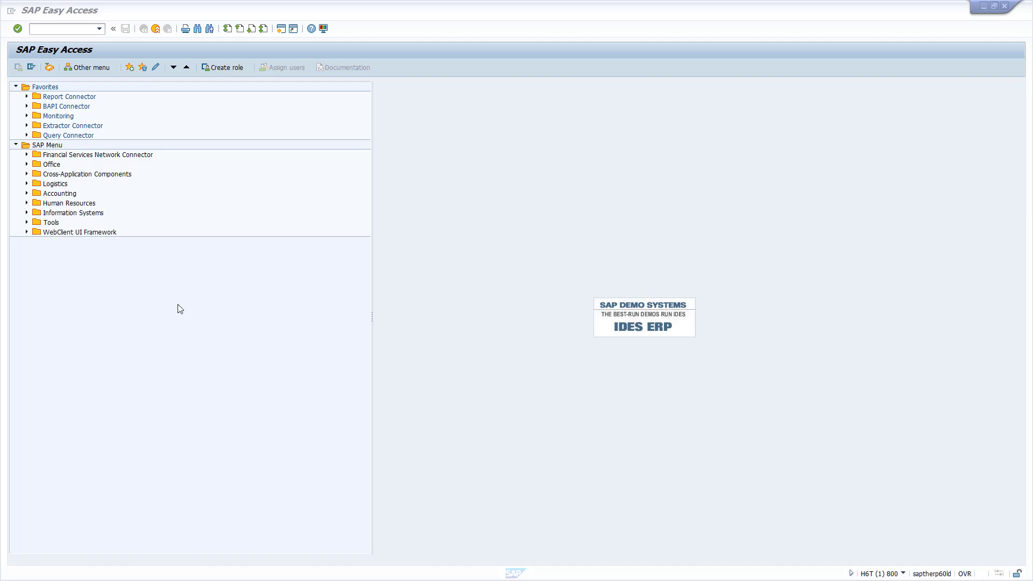
Run RSA6, expand SAP Application Components and Sales and Distribution, and select 2LIS_01_S260
{"action": "left_click", "coordinate": [102, 30]}
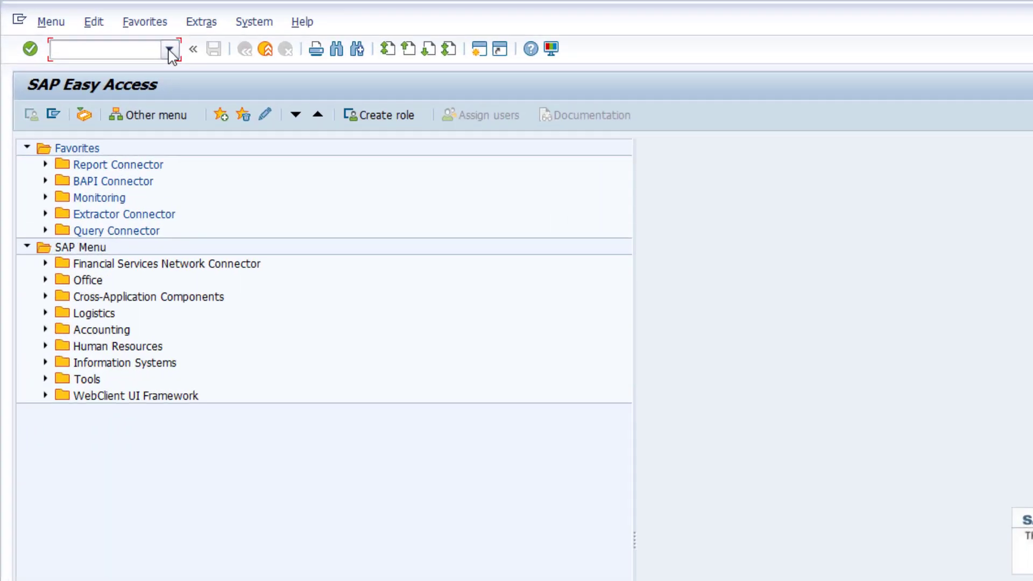
{"action": "left_click", "coordinate": [100, 31]}
{"action": "left_click", "coordinate": [61, 41]}
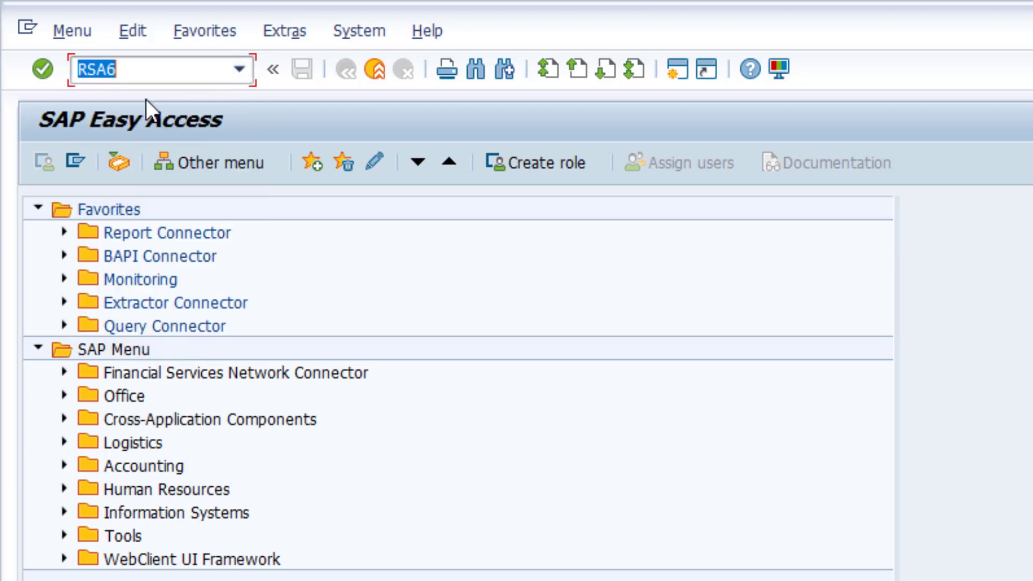
{"action": "left_click", "coordinate": [46, 70]}
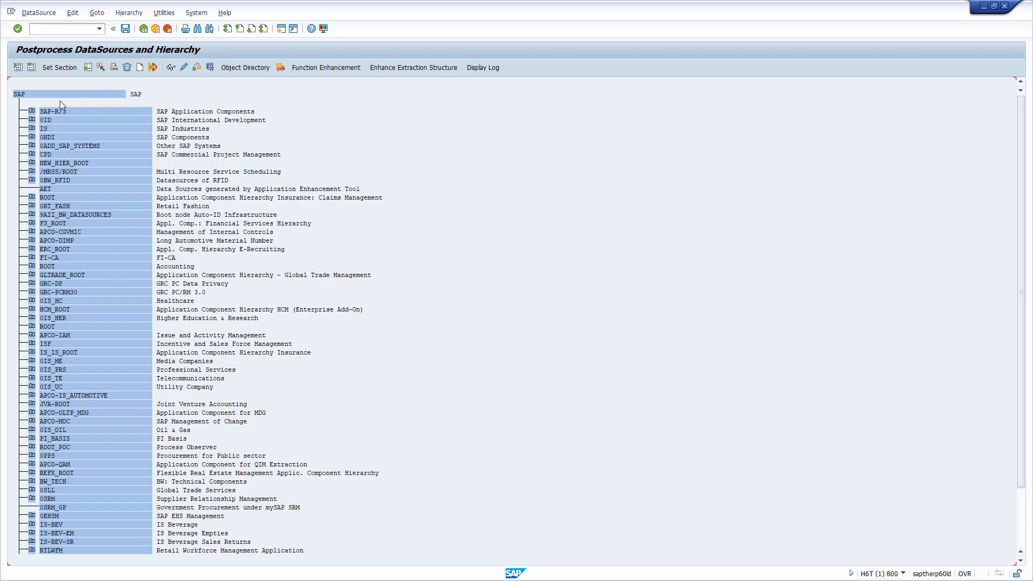
{"action": "left_click", "coordinate": [32, 111]}
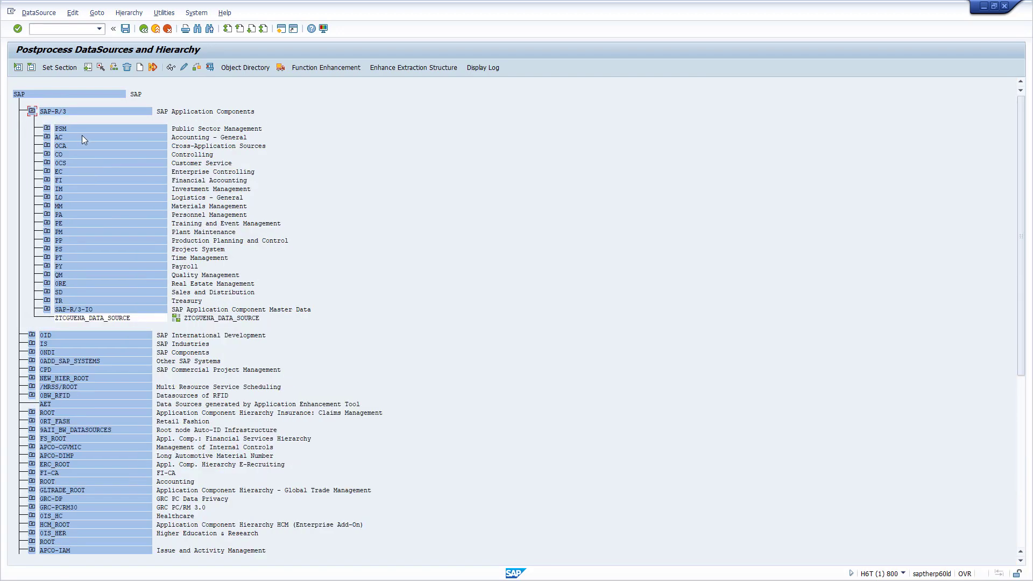
{"action": "left_click", "coordinate": [47, 292]}
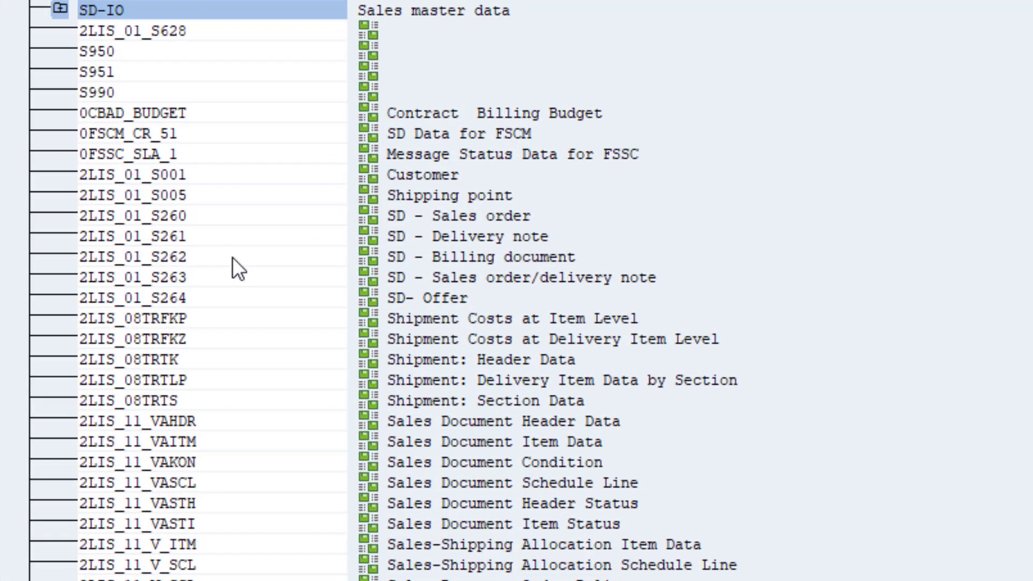
{"action": "left_click", "coordinate": [202, 215]}
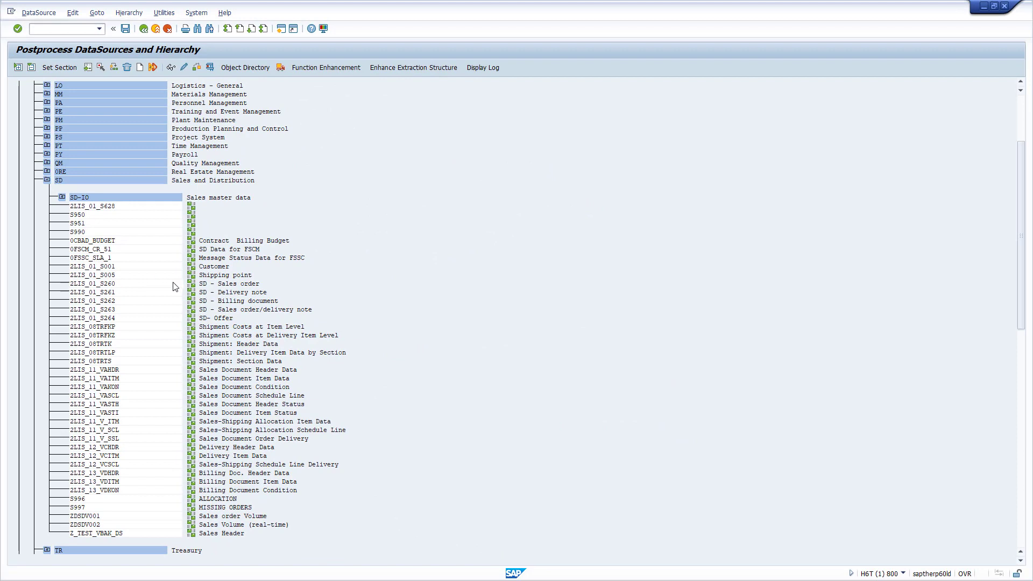
Display DataSource 2LIS_01_S260 with the fields of extract structure S260BIWS
{"action": "double_click", "coordinate": [173, 283]}
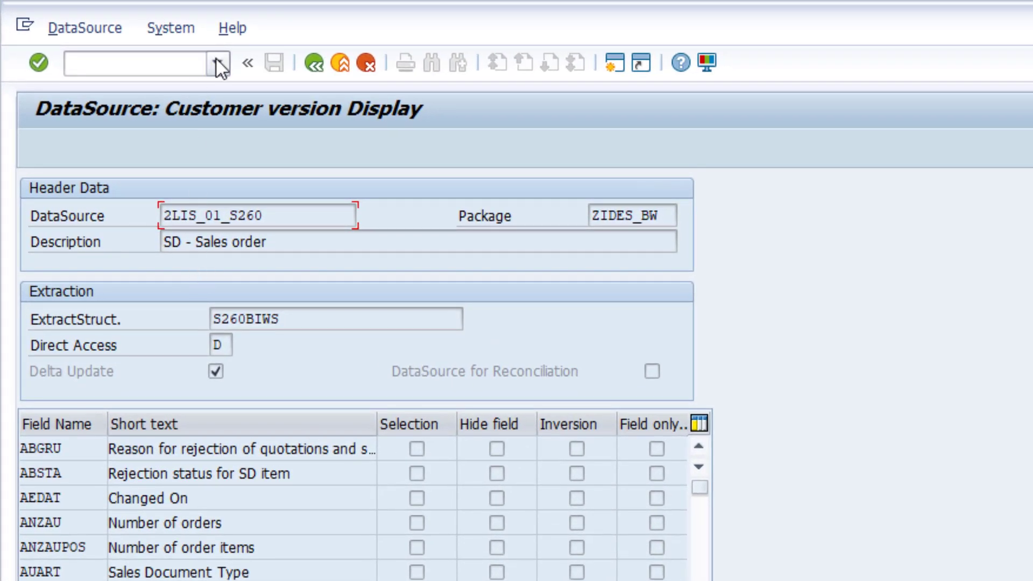
{"action": "left_click", "coordinate": [216, 63]}
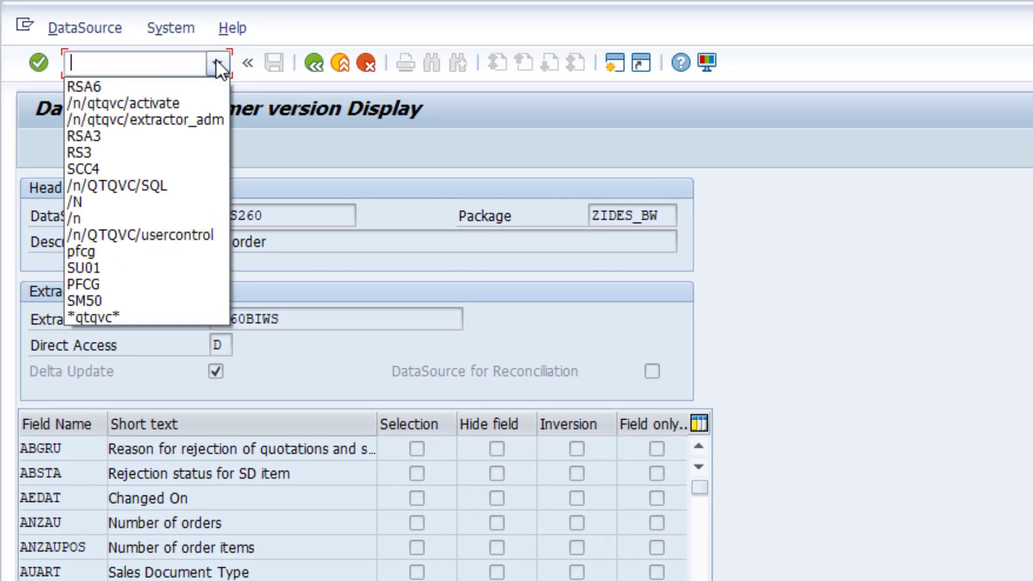
Run /n/qtqvc/extractor_adm and set receiver QTQVCSMR01 with RFC server saptherp60ld_H6T_00
{"action": "left_click", "coordinate": [202, 118]}
{"action": "left_click", "coordinate": [51, 66]}
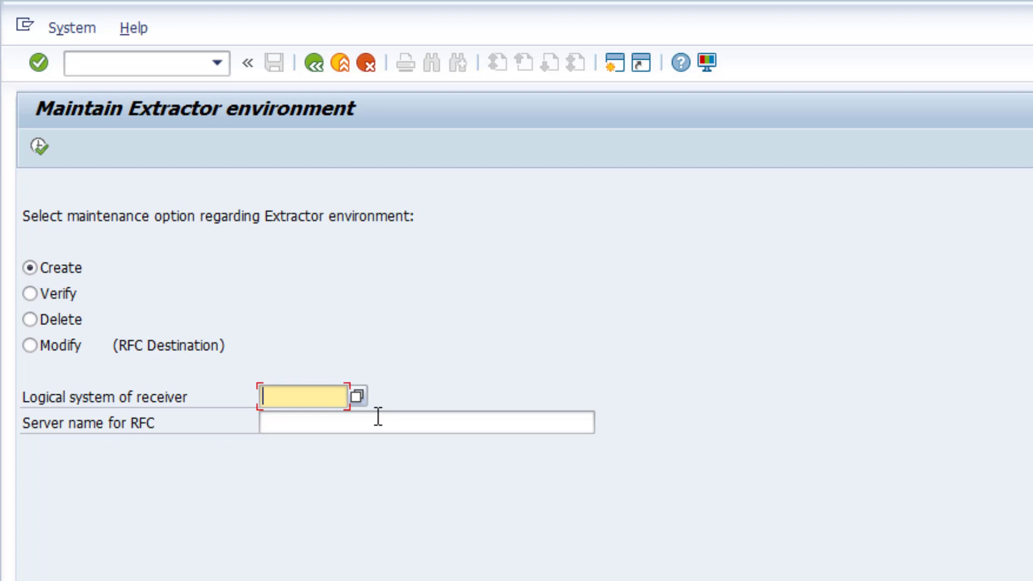
{"action": "type", "text": "QTQVCSMR01"}
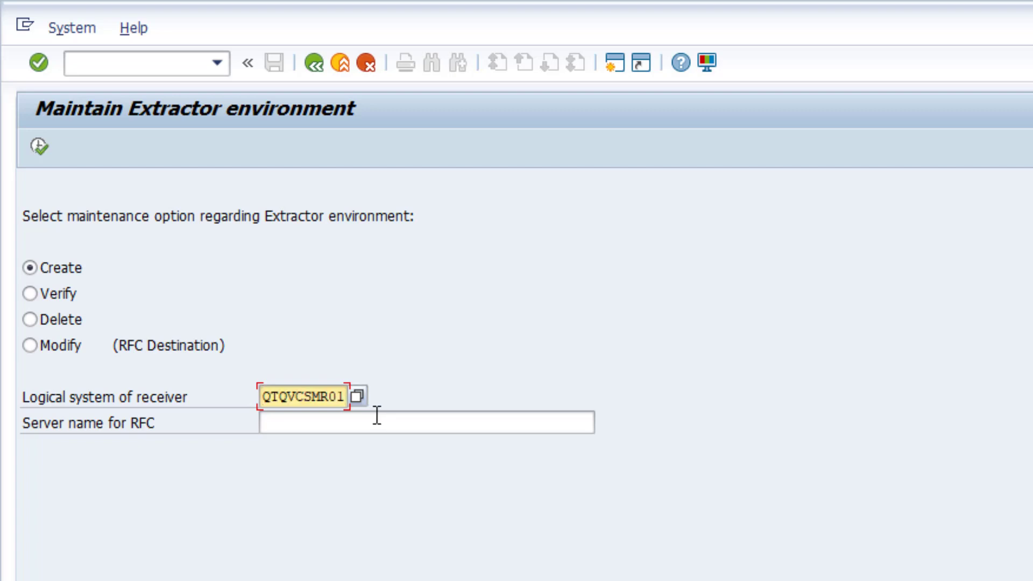
{"action": "left_click", "coordinate": [377, 415]}
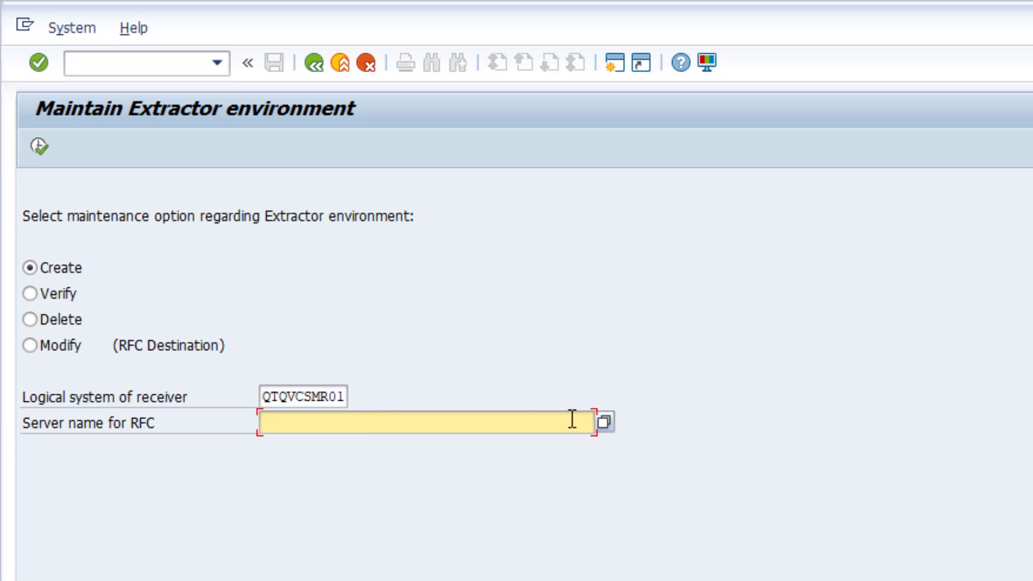
{"action": "left_click", "coordinate": [605, 423]}
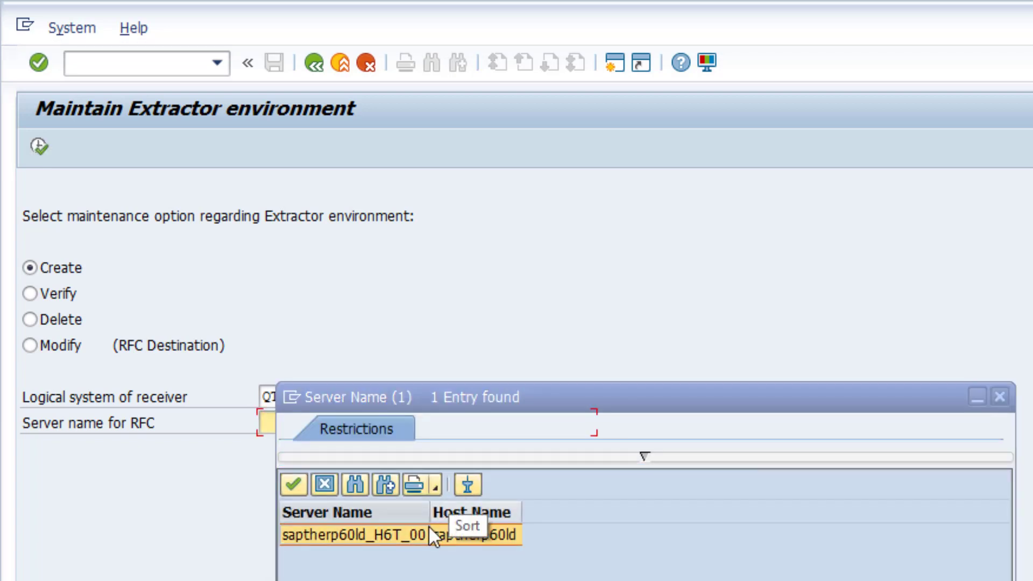
{"action": "left_click", "coordinate": [417, 536]}
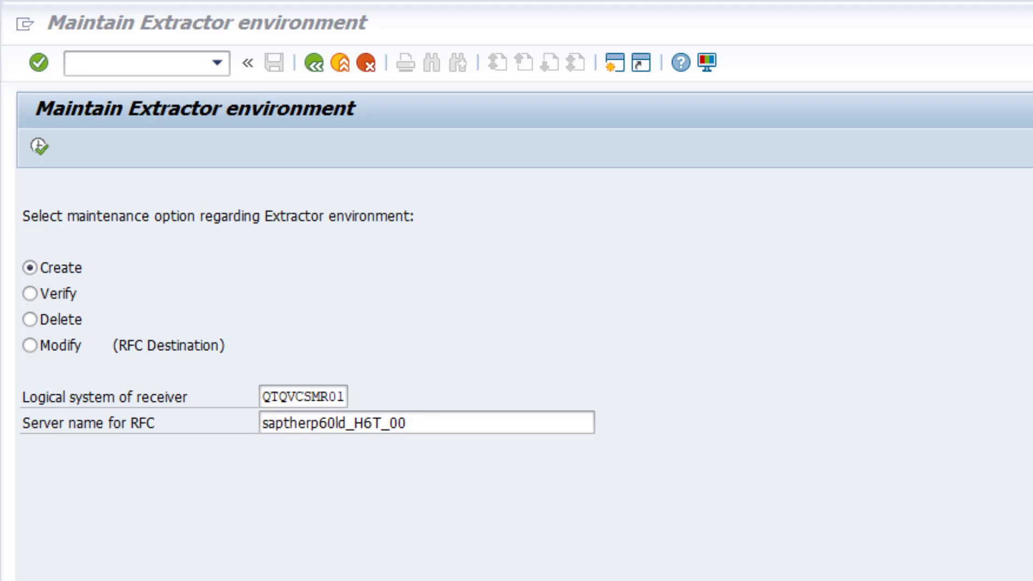
Execute the creation for QTQVCSMR01, answering Yes to create and to 'Is the client unlocked?'
{"action": "left_click", "coordinate": [45, 149]}
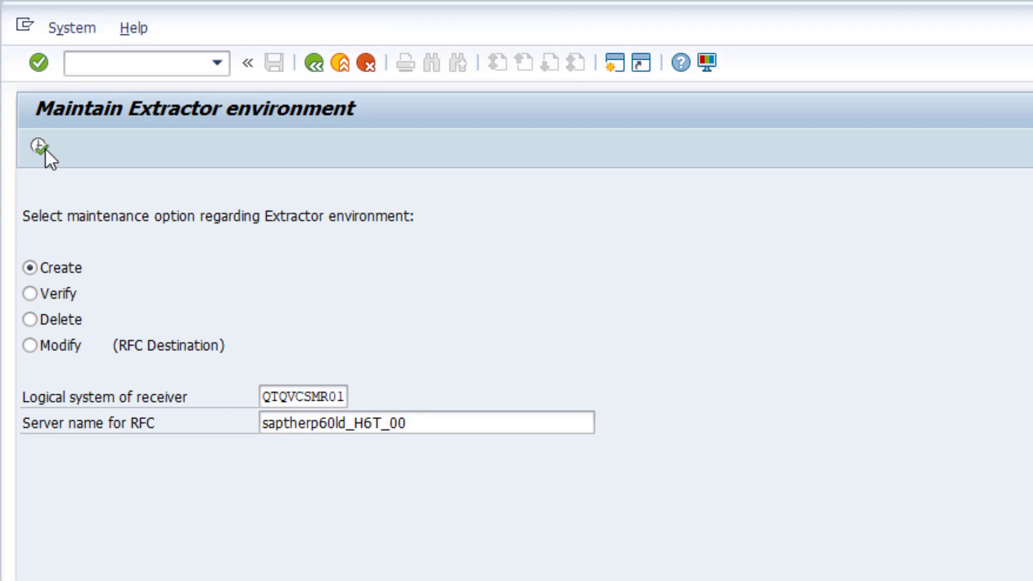
{"action": "left_click", "coordinate": [345, 461]}
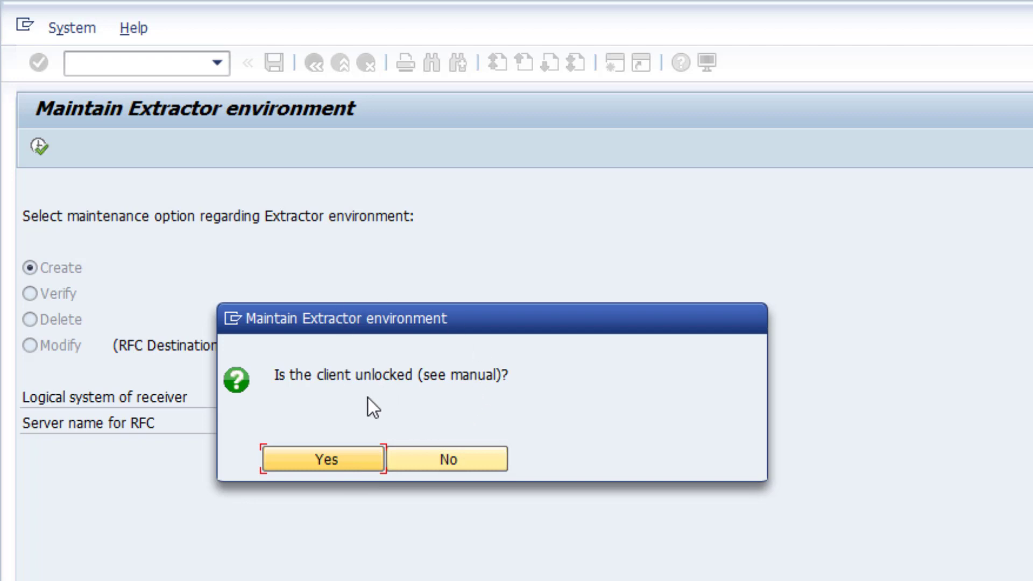
{"action": "left_click", "coordinate": [331, 461]}
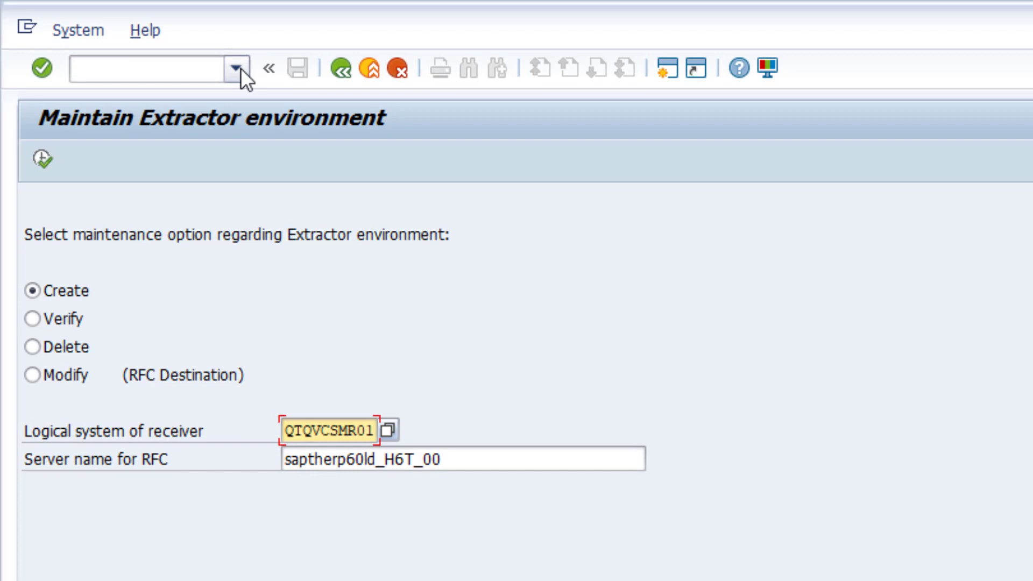
Run the extractor activation transaction and choose receiver logical system QTQVCSMR01
{"action": "left_click", "coordinate": [239, 69]}
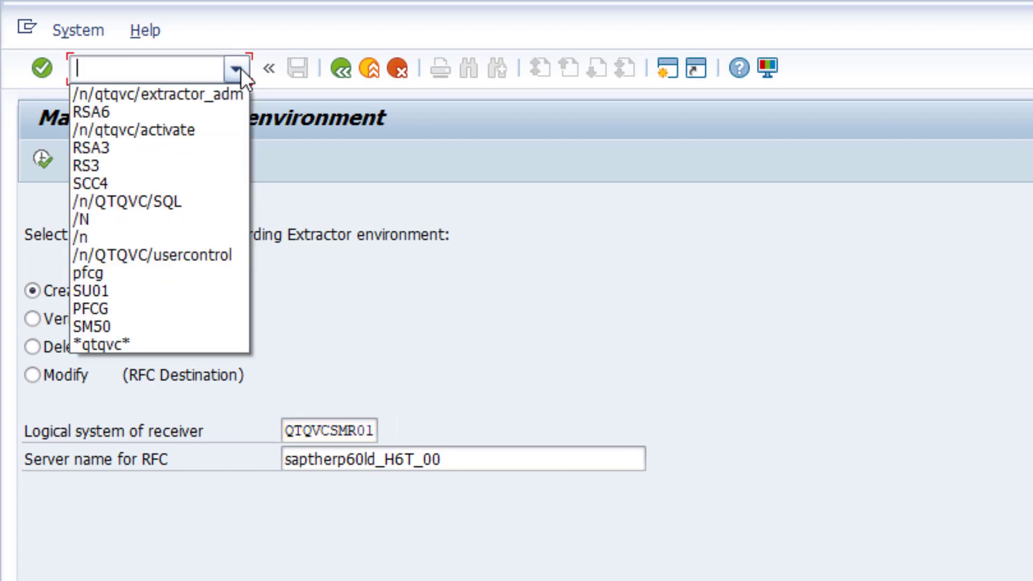
{"action": "left_click", "coordinate": [209, 129]}
{"action": "left_click", "coordinate": [48, 68]}
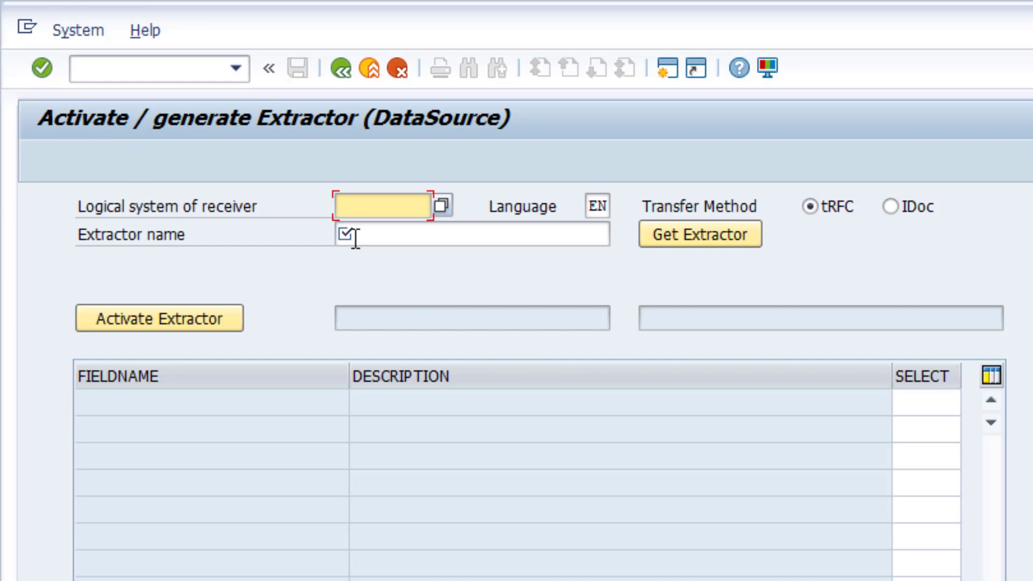
{"action": "left_click", "coordinate": [441, 206]}
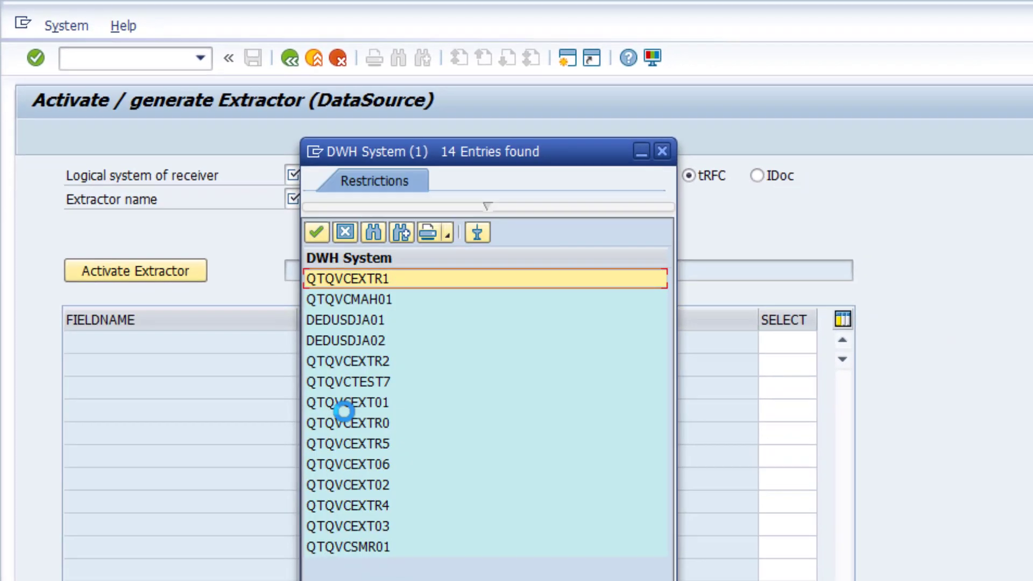
{"action": "double_click", "coordinate": [350, 547]}
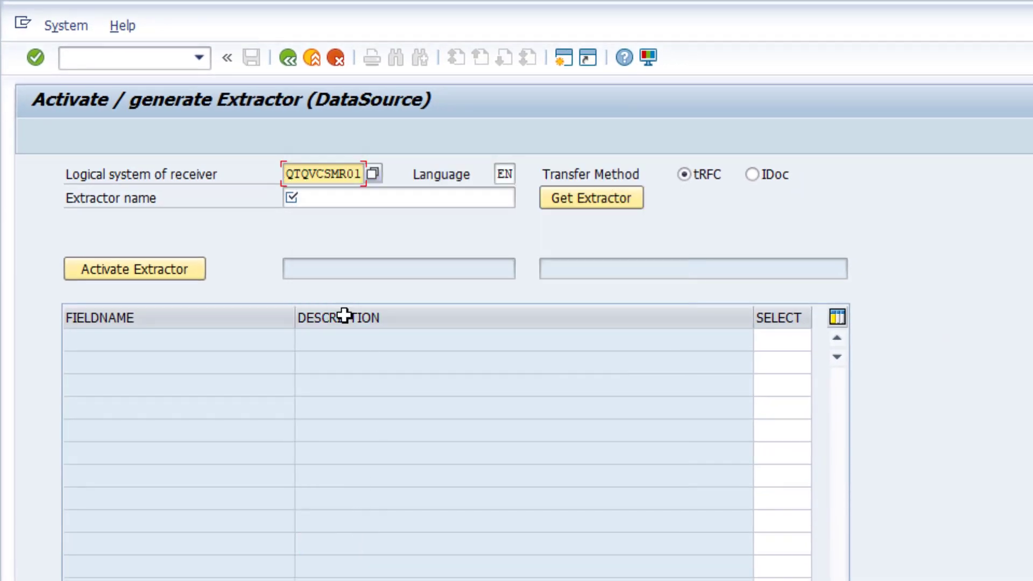
Search extractors with '2lis*', pick 2LIS_01_S260 and load its field list
{"action": "left_click", "coordinate": [336, 198]}
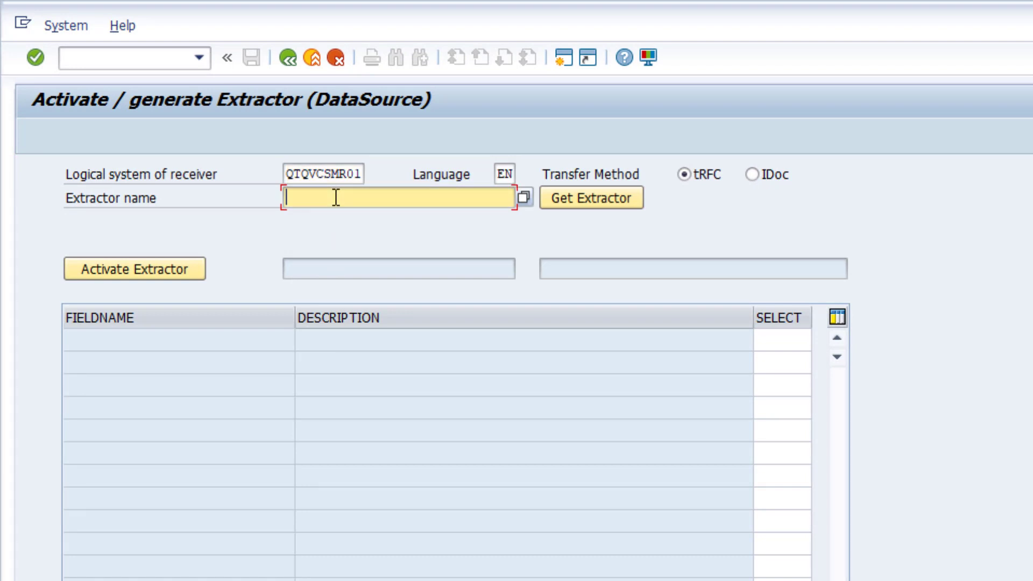
{"action": "type", "text": "2lis*"}
{"action": "left_click", "coordinate": [525, 197]}
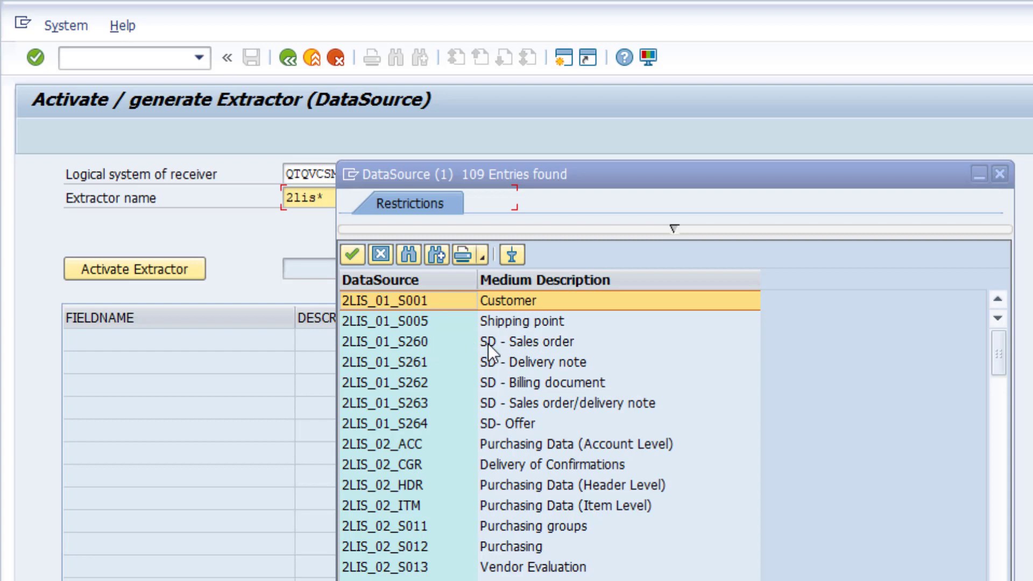
{"action": "double_click", "coordinate": [447, 342]}
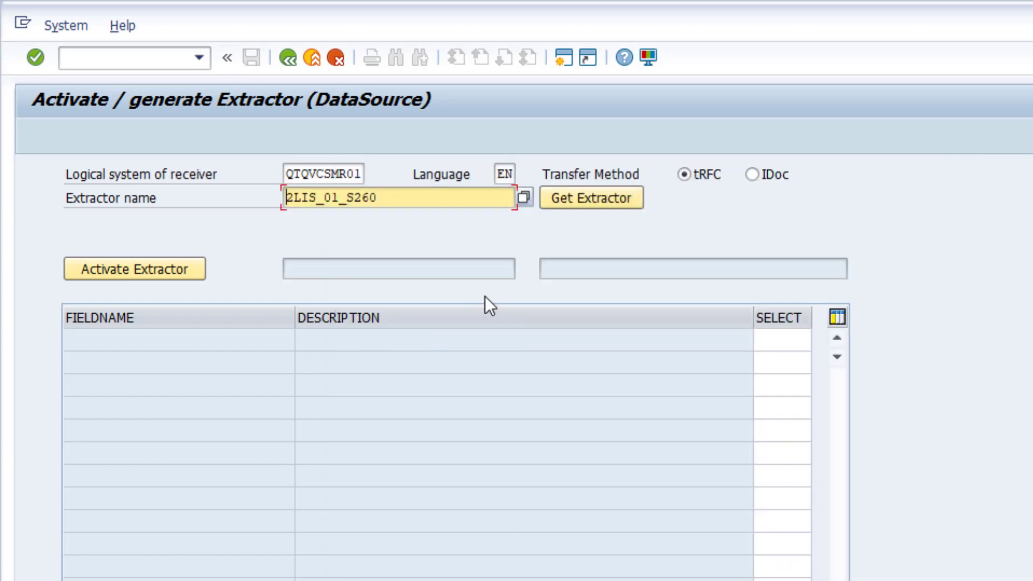
{"action": "left_click", "coordinate": [595, 200]}
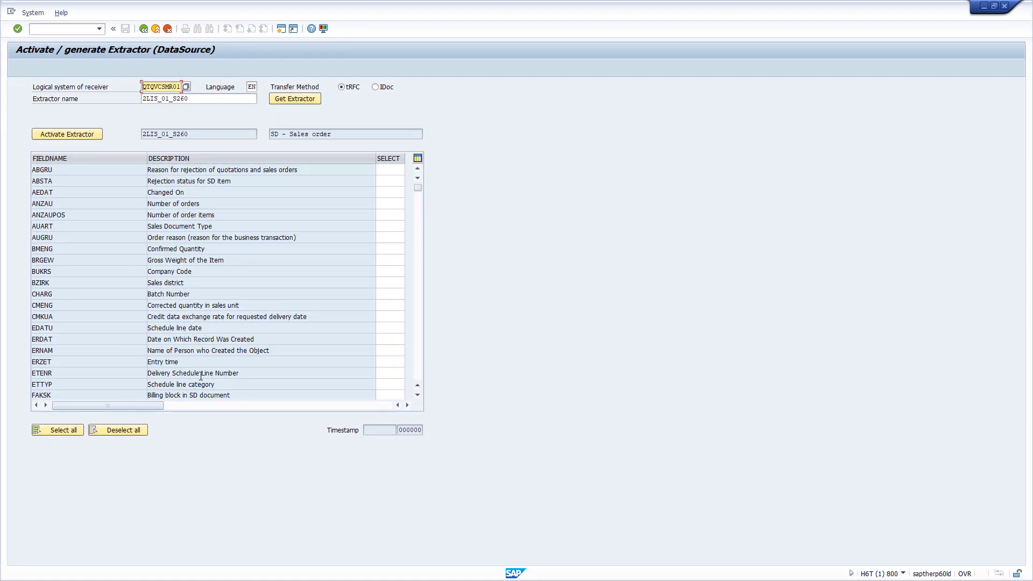
Select all fields of 2LIS_01_S260 and activate the extractor
{"action": "left_click", "coordinate": [51, 433]}
{"action": "left_click", "coordinate": [83, 135]}
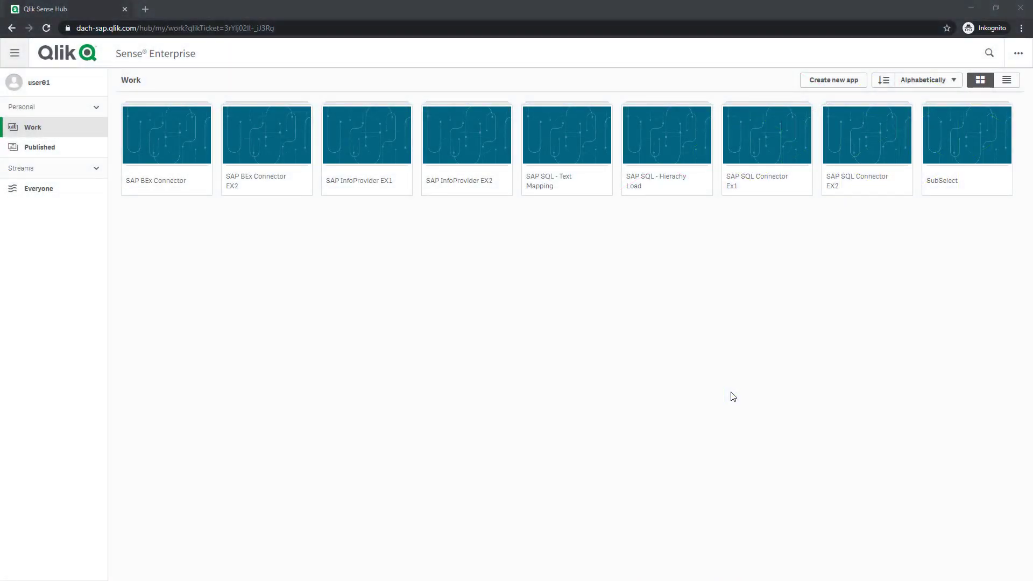
From the hub, create a new app called 'SAP Extractor Demo' and open it
{"action": "left_click", "coordinate": [834, 81]}
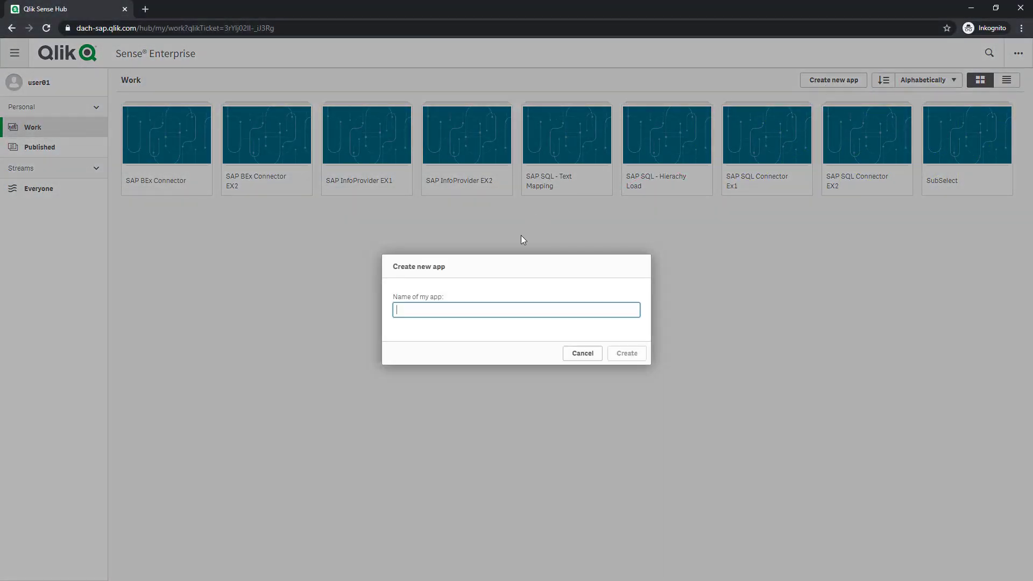
{"action": "type", "text": "SAP Extractor Demo"}
{"action": "left_click", "coordinate": [617, 355]}
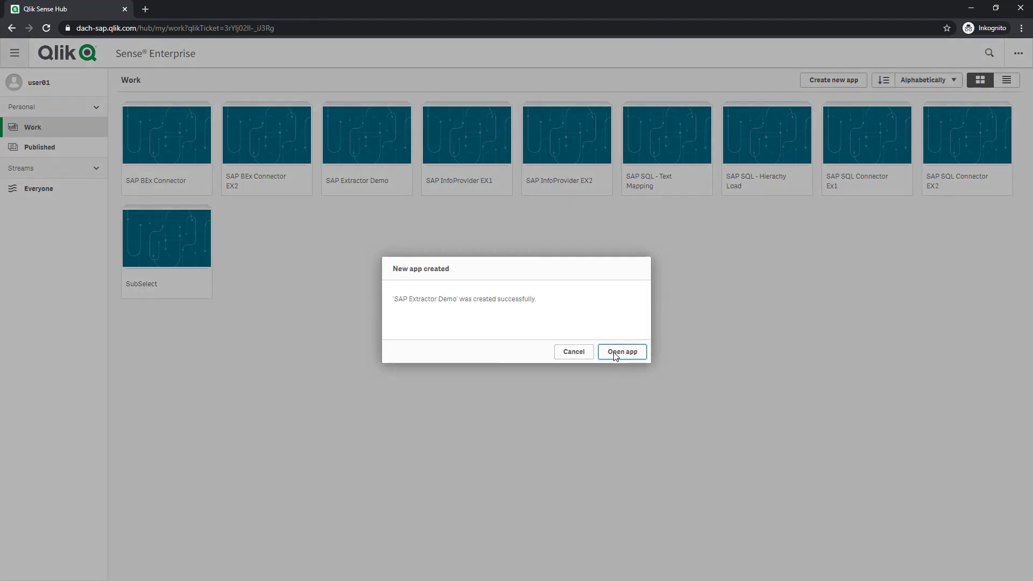
{"action": "left_click", "coordinate": [616, 353]}
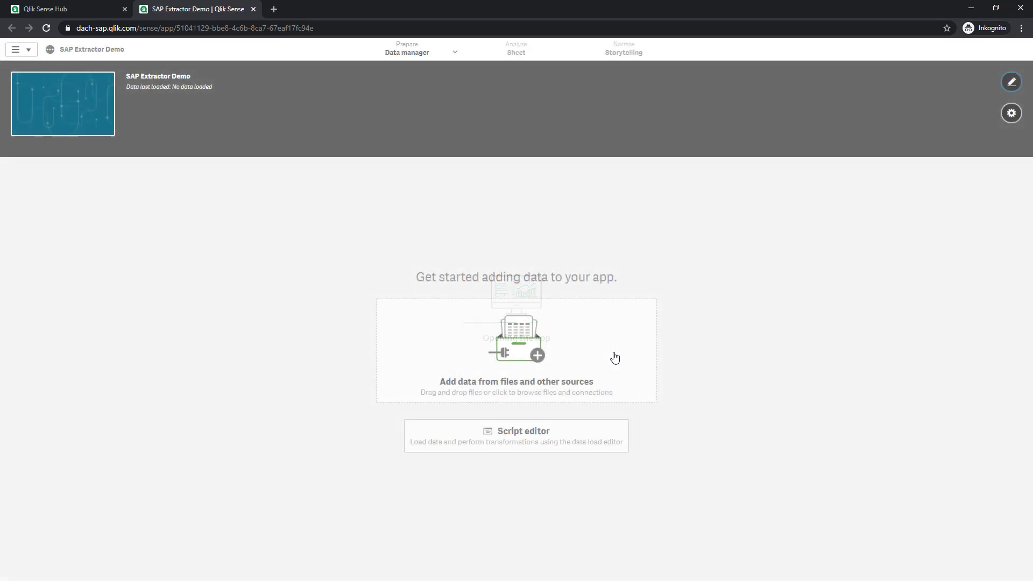
In the load script editor, add a new section named 'SAP Extractor'
{"action": "left_click", "coordinate": [528, 435]}
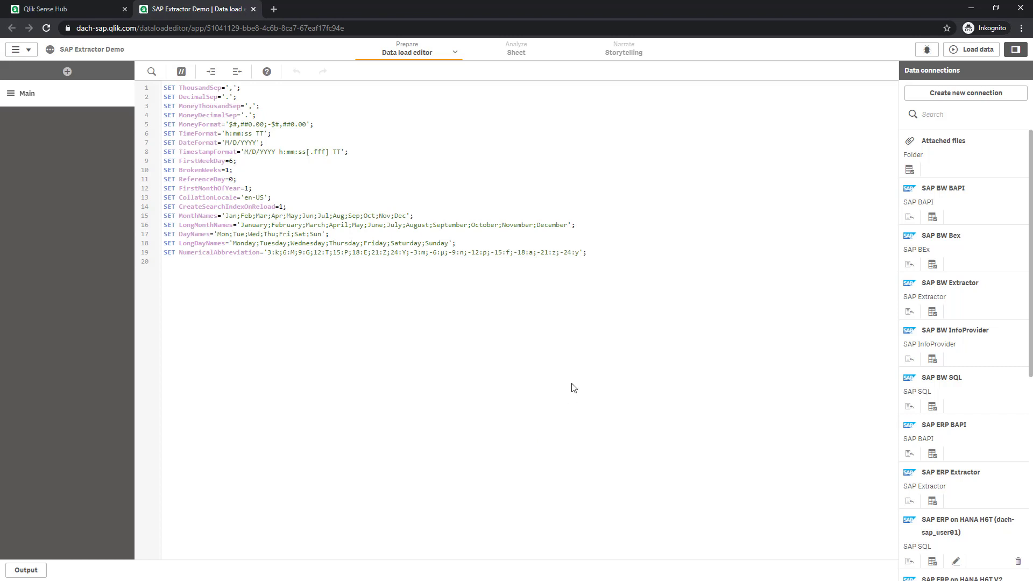
{"action": "left_click", "coordinate": [68, 71]}
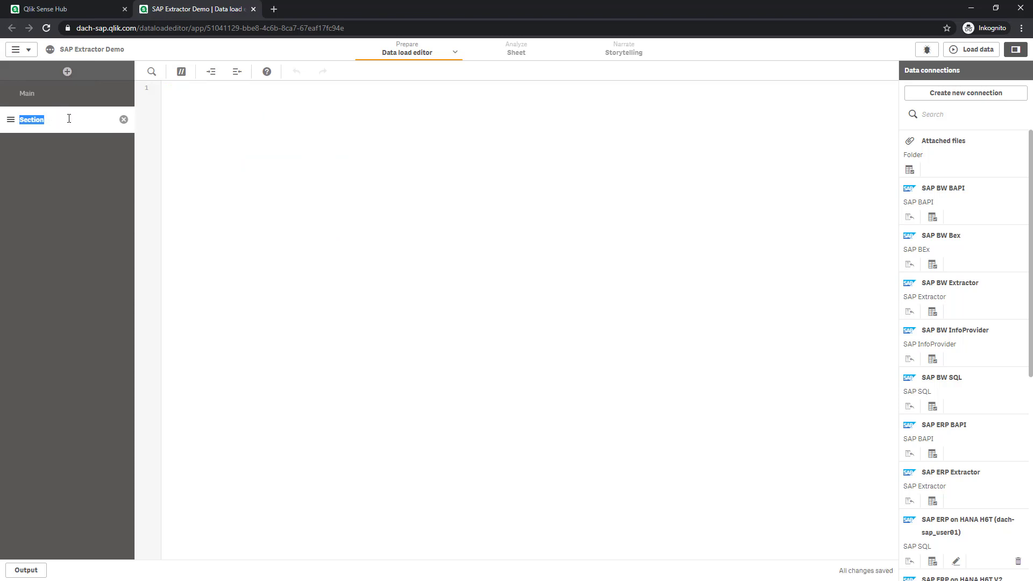
{"action": "type", "text": "SAP Extractor"}
{"action": "left_click", "coordinate": [193, 101]}
Insert a load script for all fields of 2LIS_01_S260 from logical system QTQVCSMR01
{"action": "left_click", "coordinate": [934, 503]}
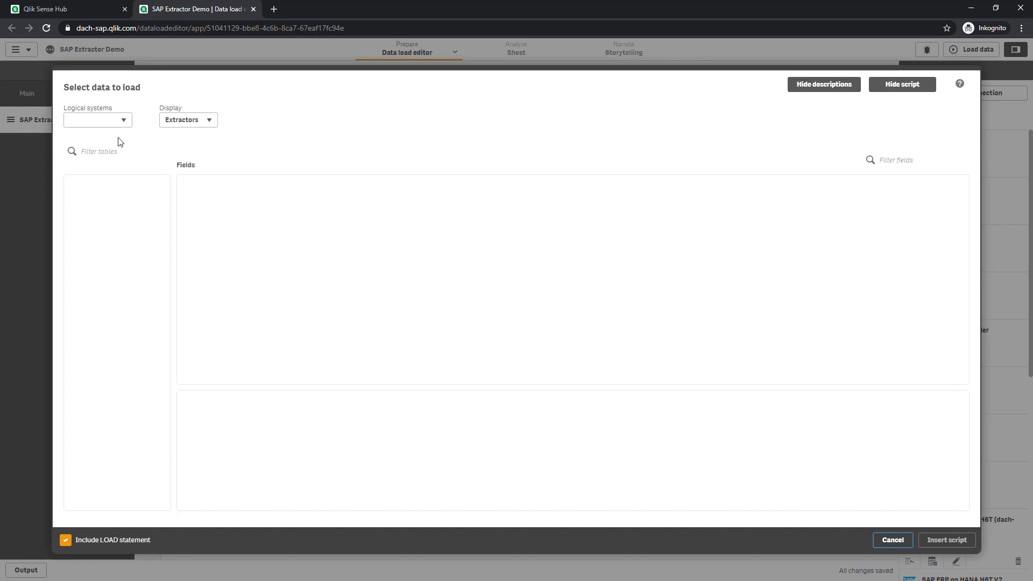
{"action": "left_click", "coordinate": [125, 124]}
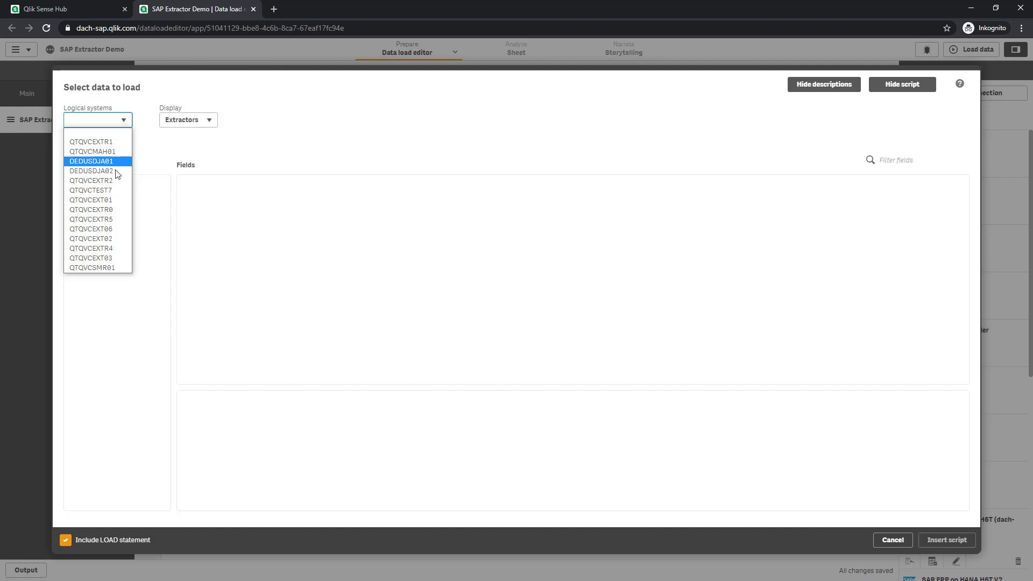
{"action": "left_click", "coordinate": [121, 267]}
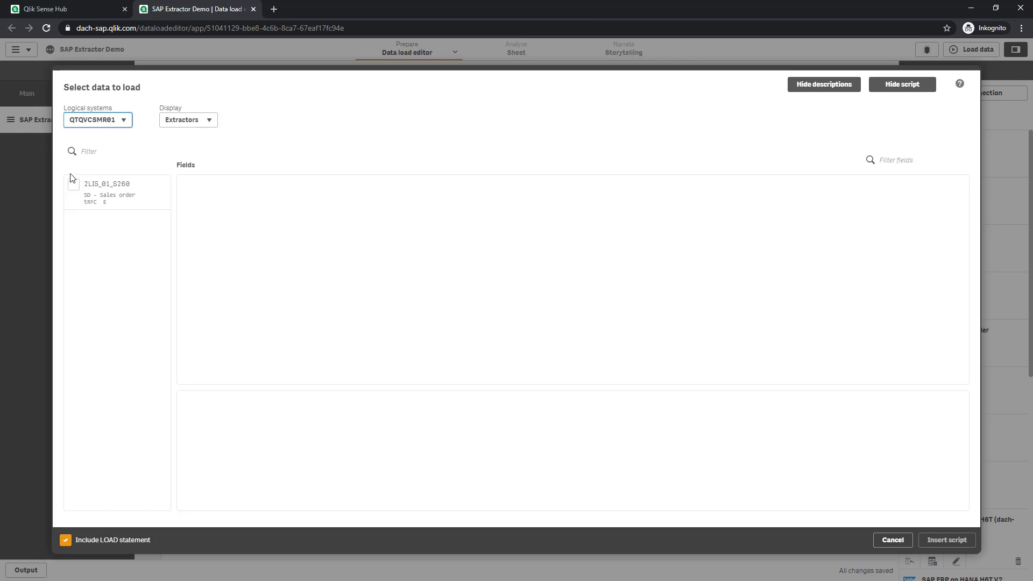
{"action": "left_click", "coordinate": [74, 187]}
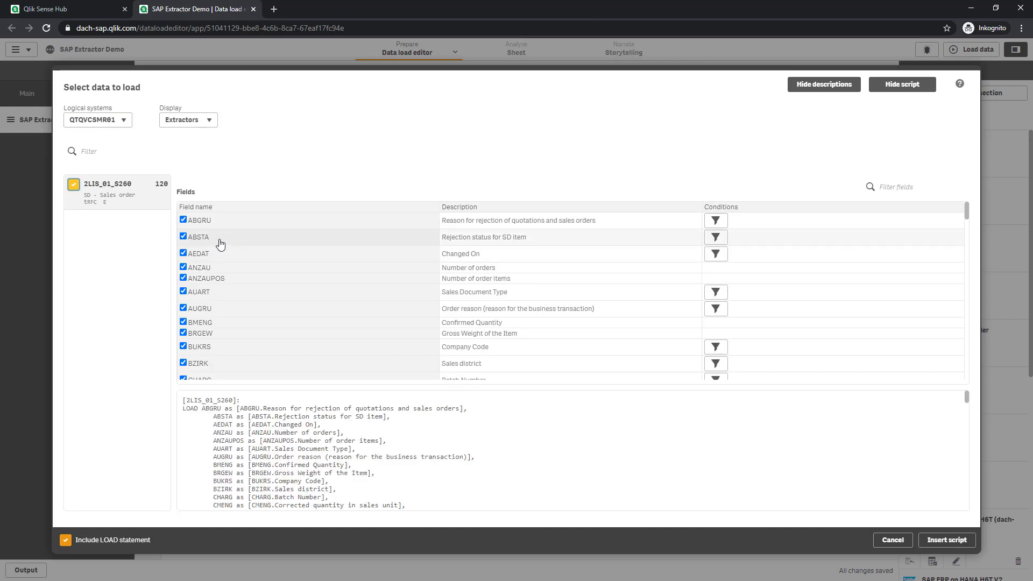
{"action": "left_click", "coordinate": [183, 220]}
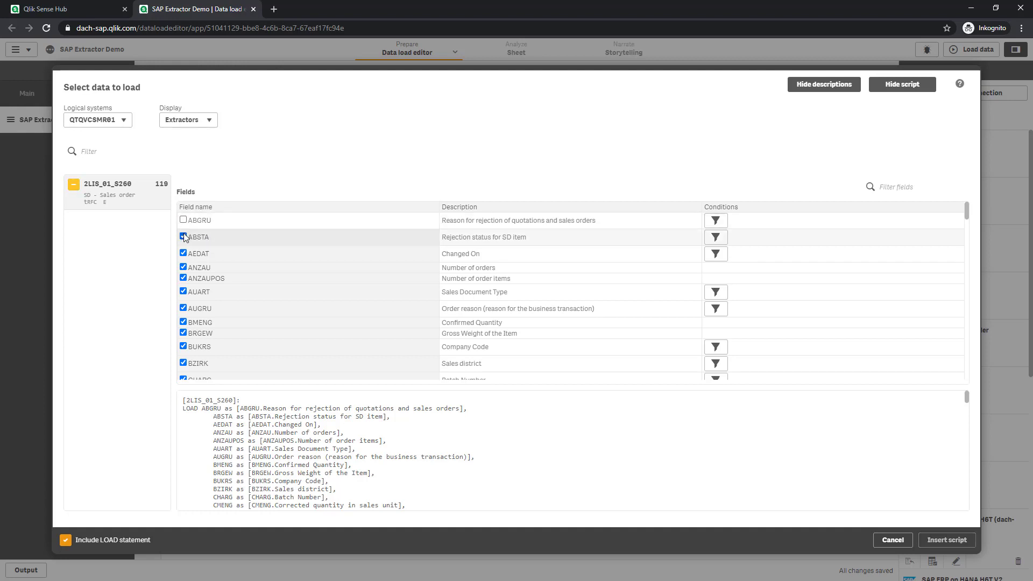
{"action": "left_click", "coordinate": [183, 220]}
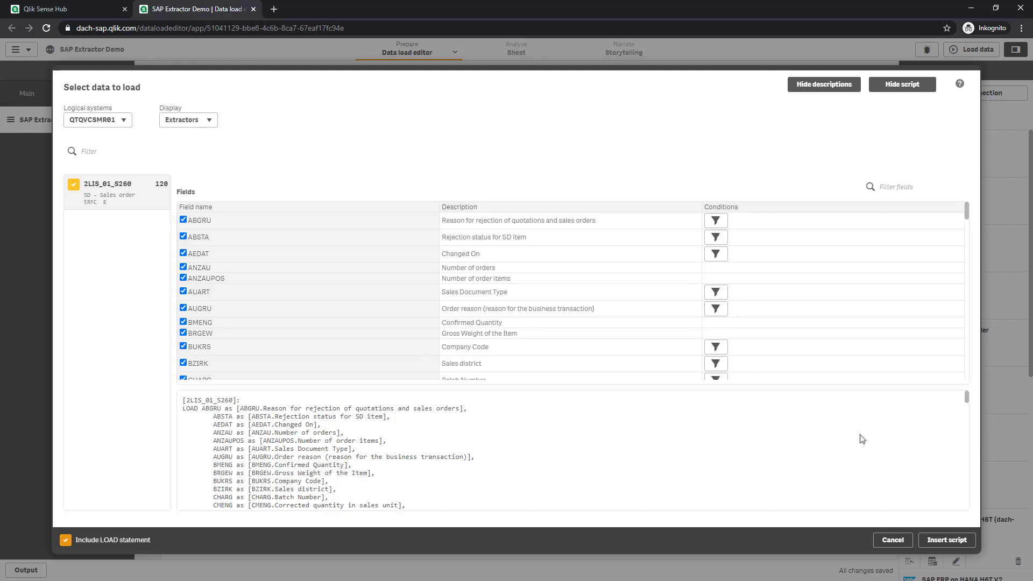
{"action": "left_click", "coordinate": [948, 540]}
Review the inserted script and load data, fetching 57,899 lines from 2LIS_01_S260
{"action": "scroll", "coordinate": [594, 329], "scroll_direction": "up", "scroll_amount": 16}
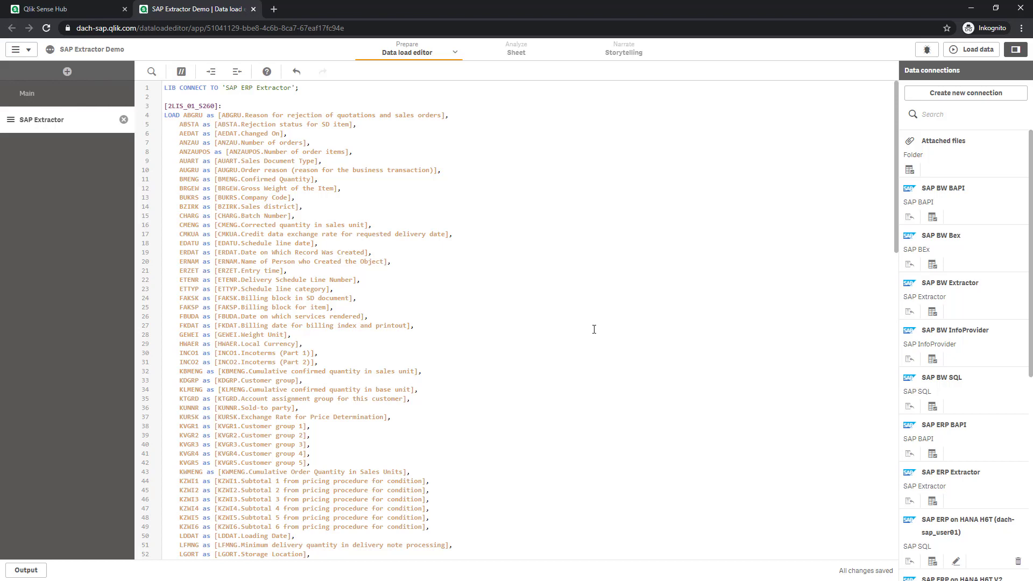
{"action": "scroll", "coordinate": [594, 330], "scroll_direction": "down", "scroll_amount": 15}
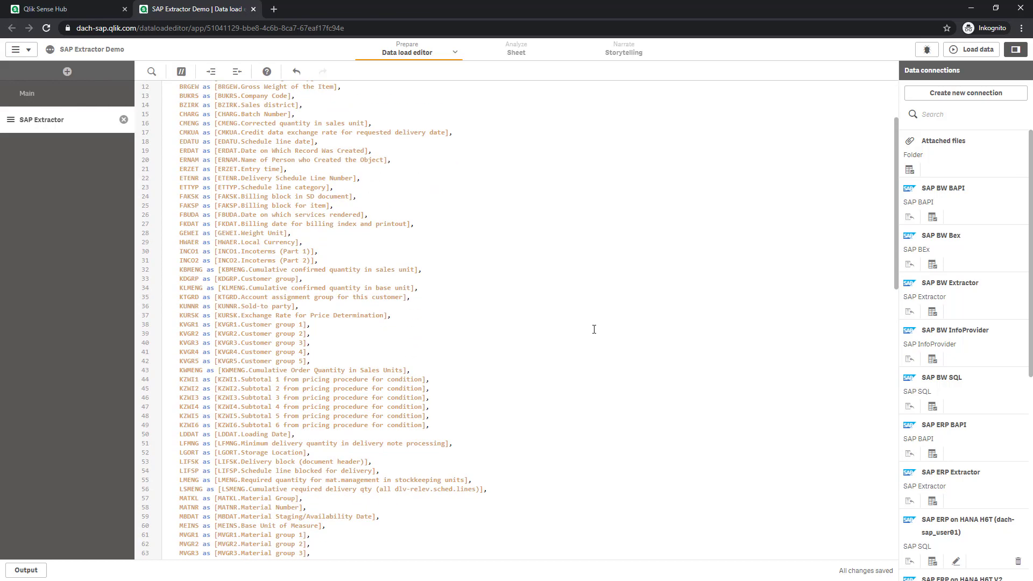
{"action": "scroll", "coordinate": [595, 329], "scroll_direction": "down", "scroll_amount": 2}
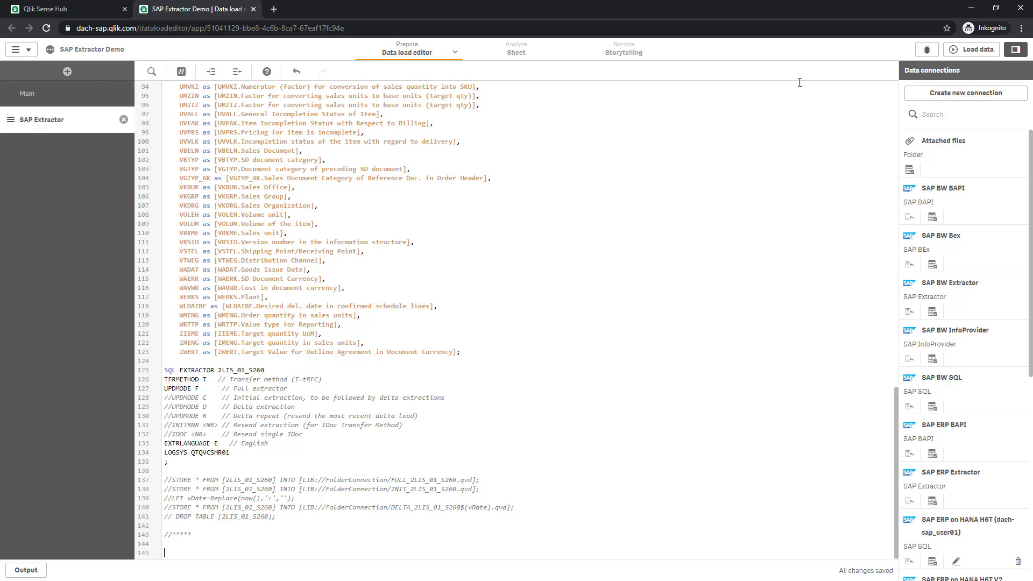
{"action": "left_click", "coordinate": [977, 49]}
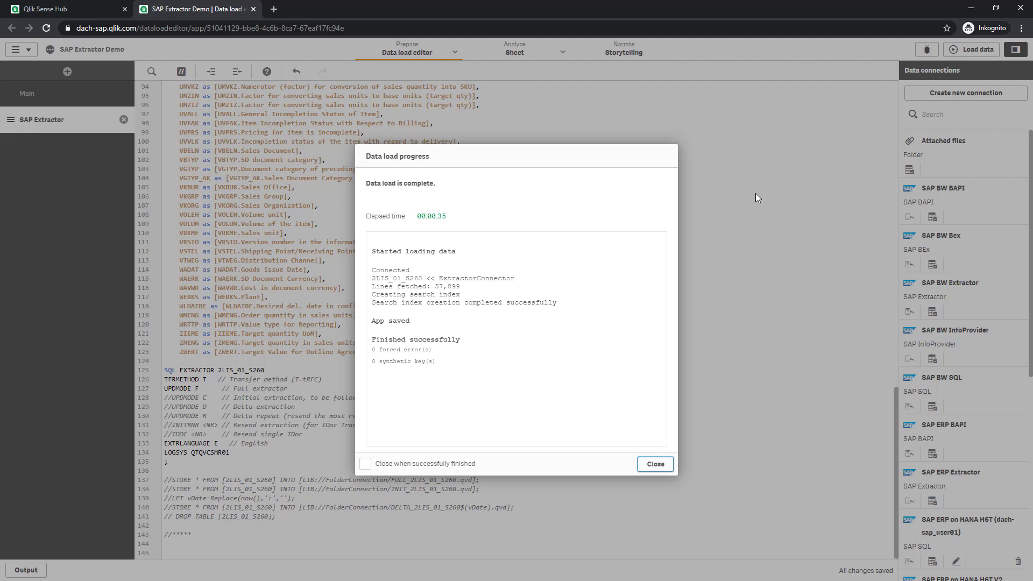
Close the finished data load report and open the Data model viewer from Prepare
{"action": "left_click", "coordinate": [655, 464]}
{"action": "left_click", "coordinate": [456, 55]}
{"action": "left_click", "coordinate": [428, 118]}
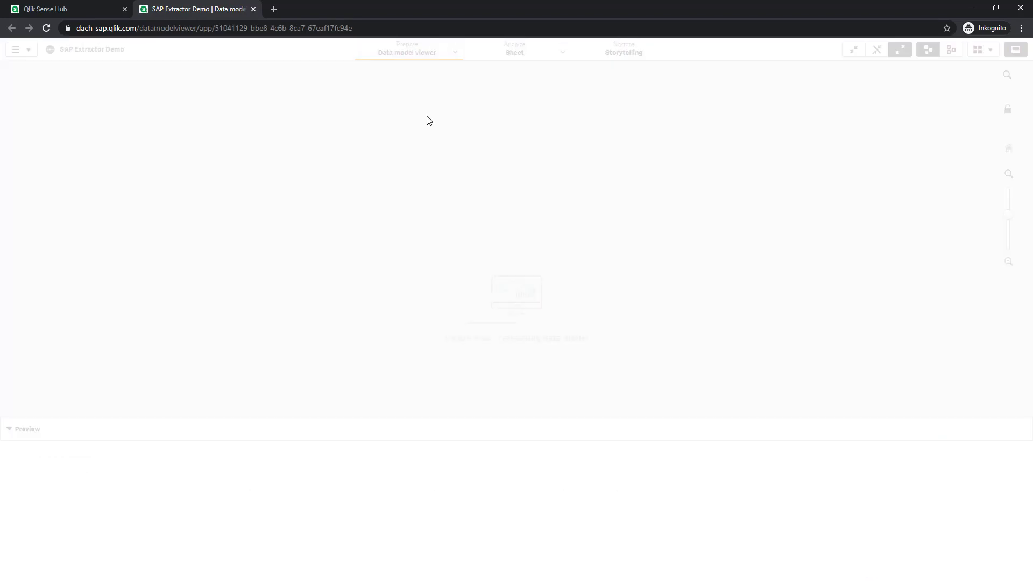